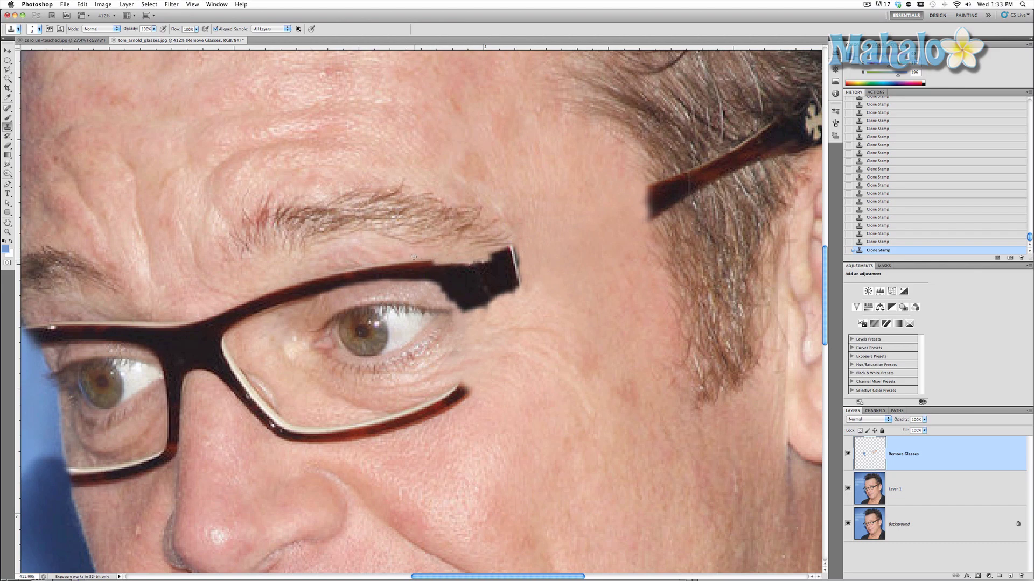
Step: Clone skin over the top rim of the glasses between the near eye and its eyebrow, out to the outer hinge
mouse_move(415, 262)
mouse_down()
mouse_move(386, 260)
mouse_move(416, 262)
mouse_move(371, 257)
mouse_move(419, 261)
mouse_move(326, 267)
mouse_move(369, 264)
mouse_up()
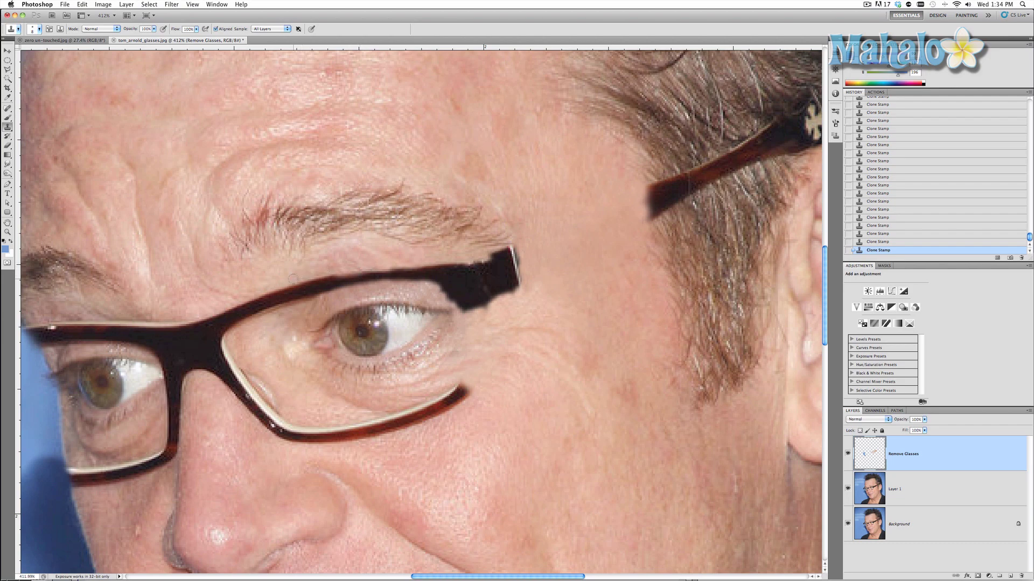
mouse_move(293, 278)
mouse_down()
mouse_move(324, 271)
mouse_move(280, 282)
mouse_move(303, 278)
mouse_move(330, 302)
mouse_up()
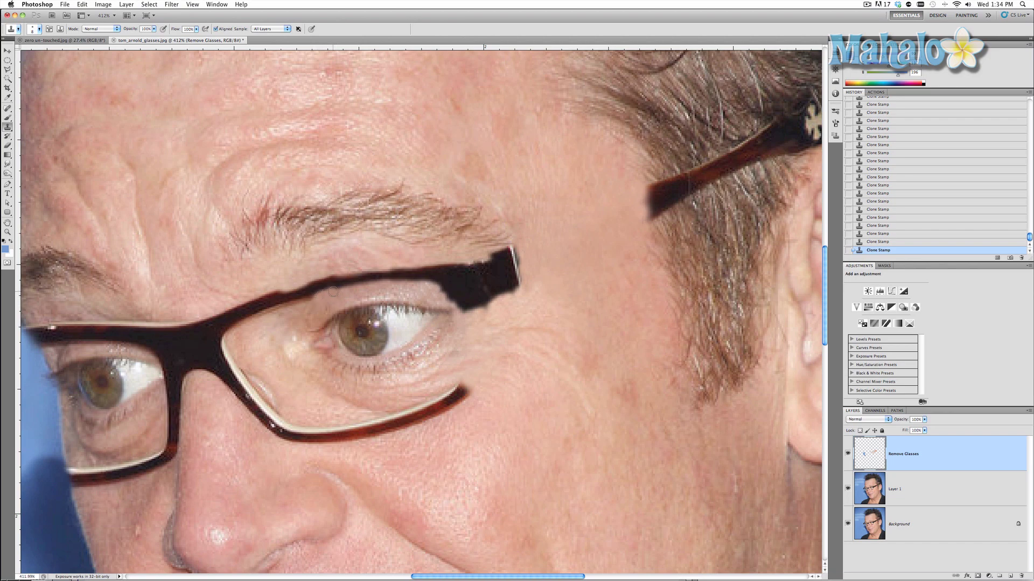
drag(334, 292, 425, 282)
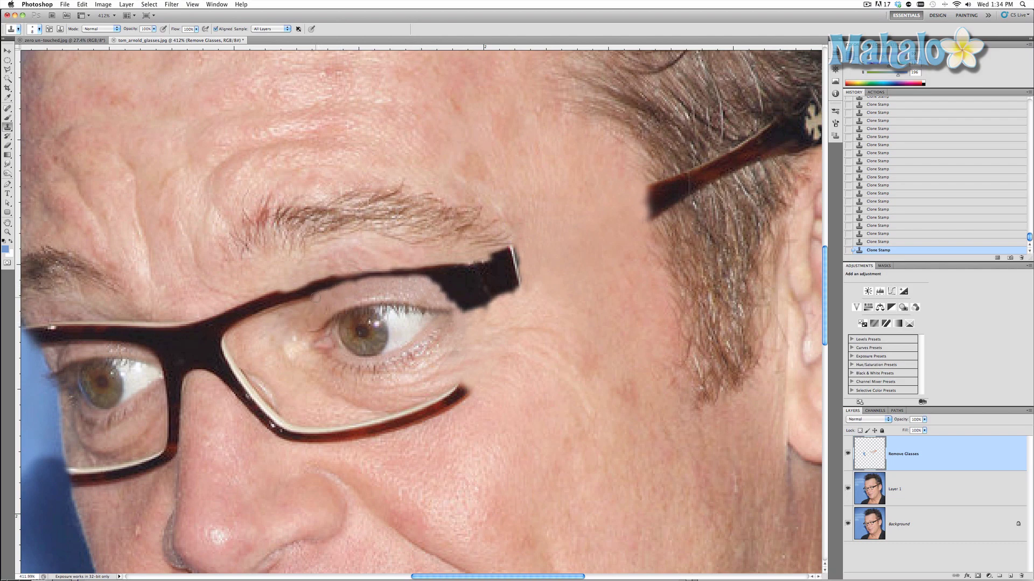
mouse_move(315, 298)
mouse_down()
mouse_move(347, 276)
mouse_move(310, 290)
mouse_move(360, 268)
mouse_move(516, 258)
mouse_move(511, 293)
mouse_move(432, 296)
mouse_move(396, 283)
mouse_move(510, 248)
mouse_move(522, 289)
mouse_move(468, 309)
mouse_move(434, 263)
mouse_move(487, 253)
mouse_move(515, 262)
mouse_move(469, 306)
mouse_move(500, 306)
mouse_move(511, 286)
mouse_move(493, 254)
mouse_move(499, 292)
mouse_move(466, 292)
mouse_move(439, 270)
mouse_move(482, 260)
mouse_move(498, 271)
mouse_move(443, 281)
mouse_move(473, 293)
mouse_move(444, 291)
mouse_move(460, 325)
mouse_move(456, 286)
mouse_up()
Step: Blend the cloned skin on the near eye's upper lid and beside its outer corner with the Spot Healing Brush
scroll(487, 299, down, 1)
scroll(464, 294, down, 1)
scroll(464, 299, down, 1)
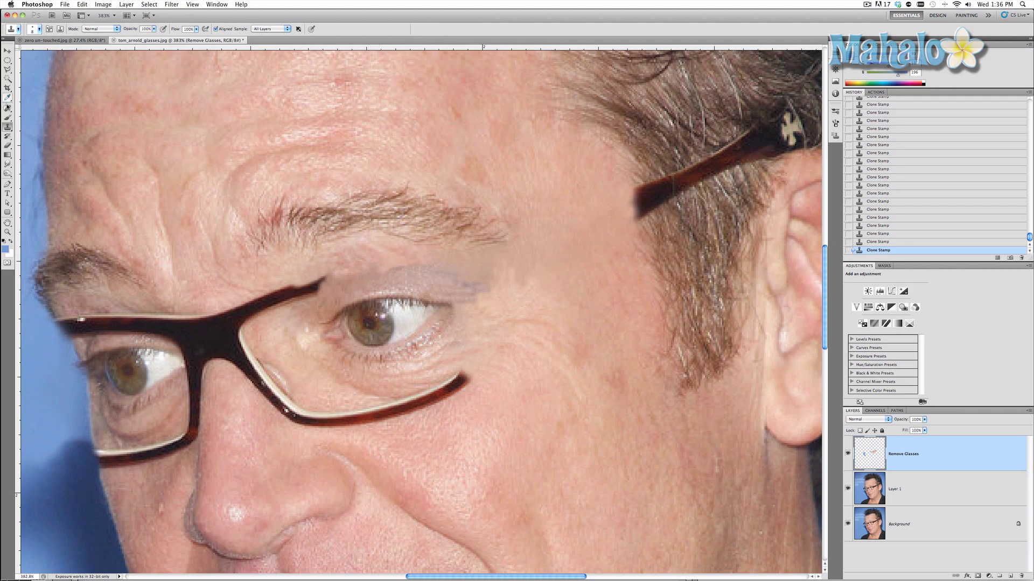
click(7, 108)
click(36, 107)
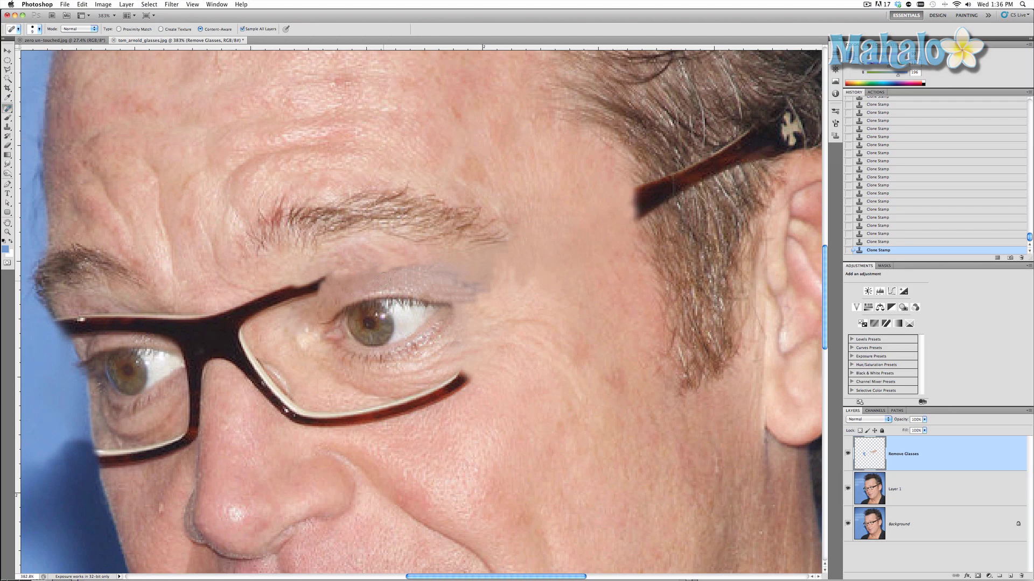
mouse_move(377, 272)
mouse_down()
mouse_move(396, 272)
mouse_move(353, 275)
mouse_up()
mouse_move(500, 271)
mouse_down()
mouse_move(498, 291)
mouse_move(515, 285)
mouse_move(475, 307)
mouse_move(542, 274)
mouse_up()
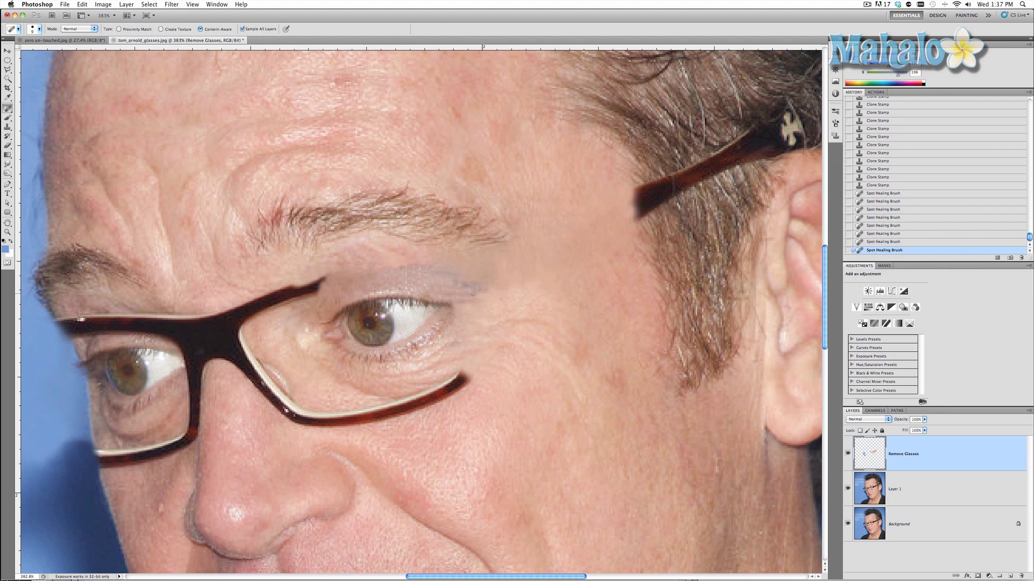
drag(403, 266, 361, 267)
click(351, 271)
Step: Toggle the Remove Glasses layer off and on to compare the whole portrait before and after the eyelid retouch
key(super+0)
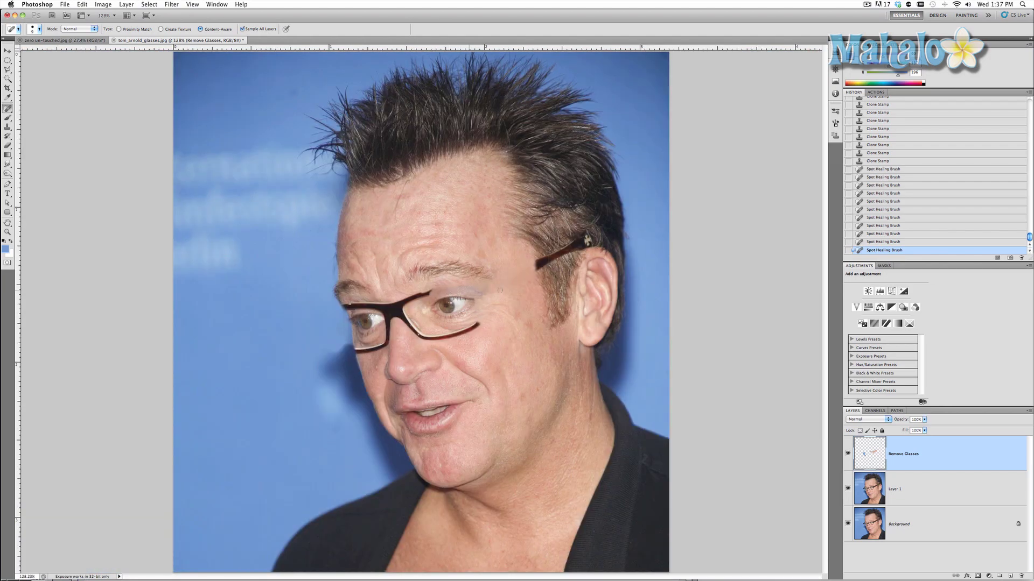
click(848, 454)
click(848, 454)
Step: Clone the white of the far eye over the adjoining glasses frame to extend it toward the nose bridge
key(z)
drag(383, 318, 425, 319)
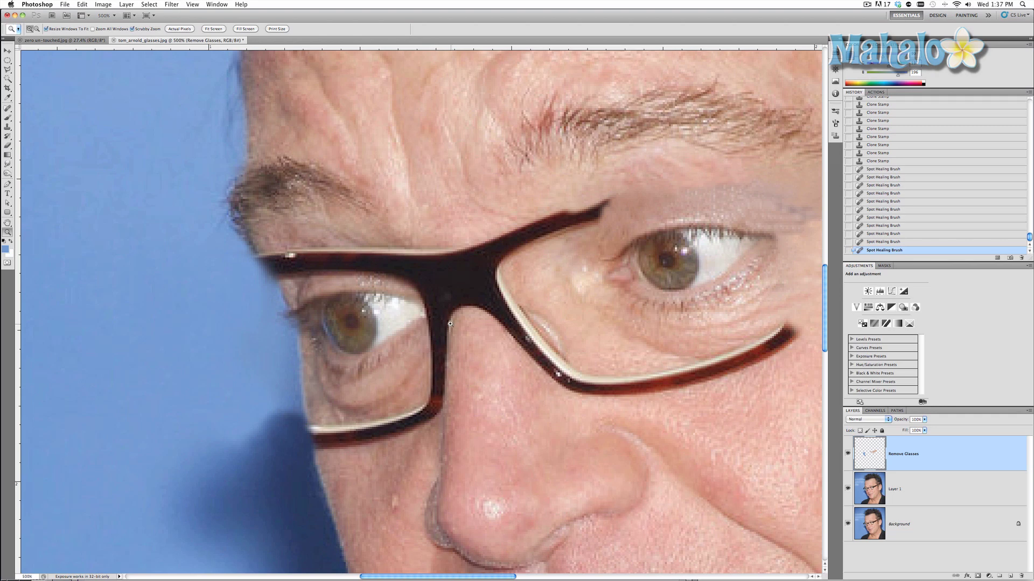
click(8, 127)
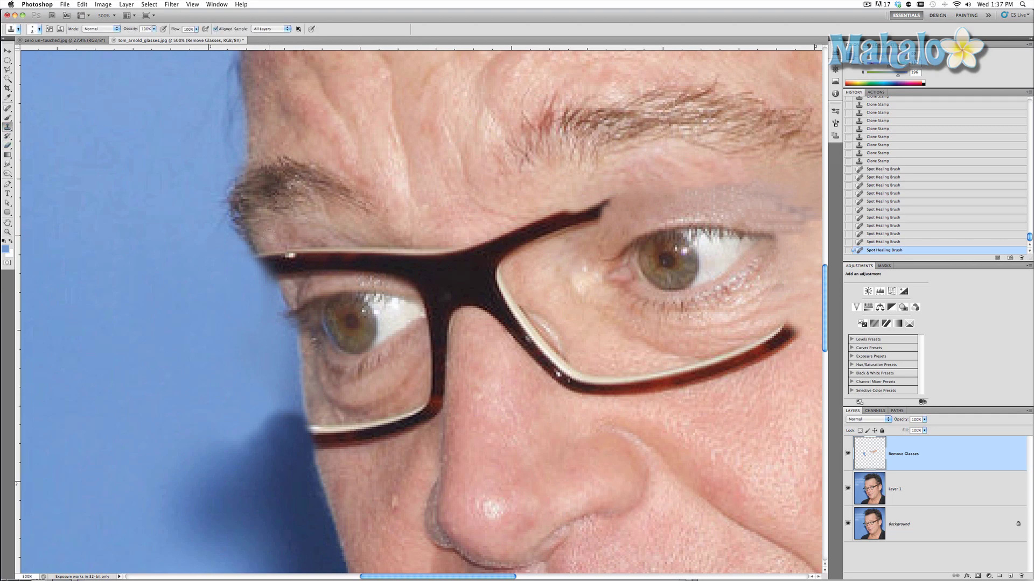
click(427, 312)
click(434, 307)
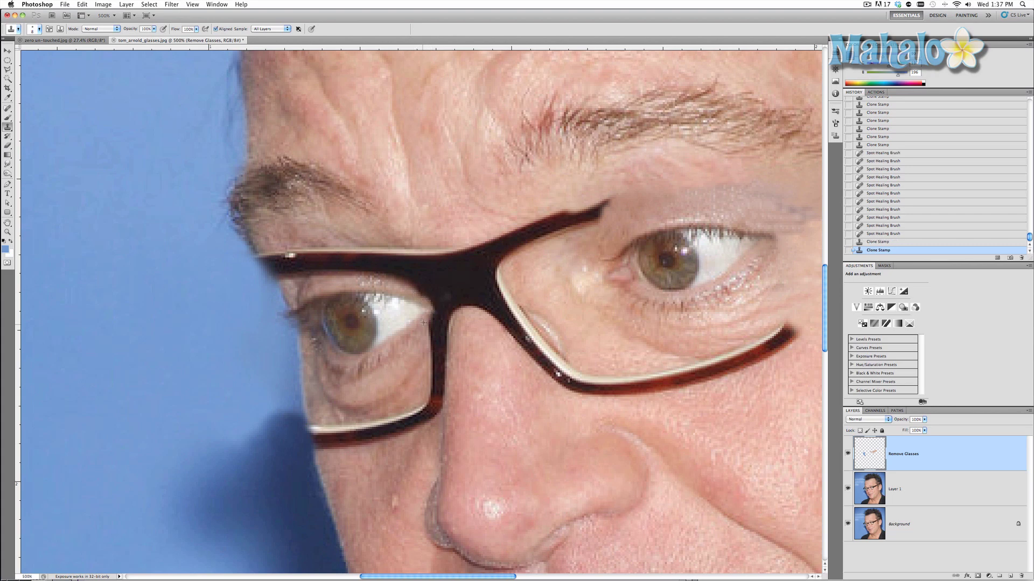
click(436, 306)
click(436, 306)
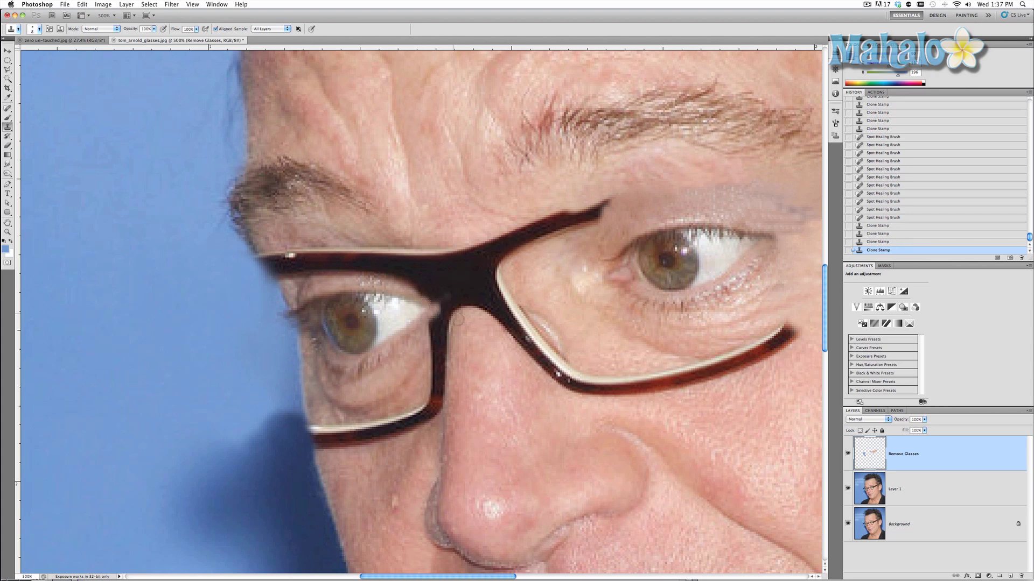
Step: Rebuild the far eye's inner corner by cloning skin and pink corner tones over the extended white area
click(457, 342)
click(421, 311)
click(416, 312)
click(411, 311)
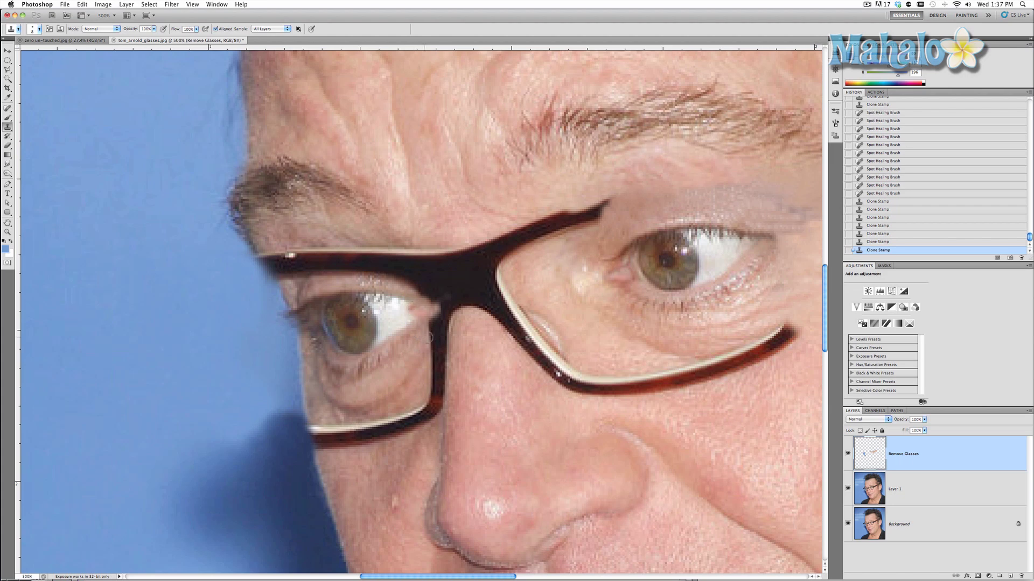
click(414, 309)
click(415, 316)
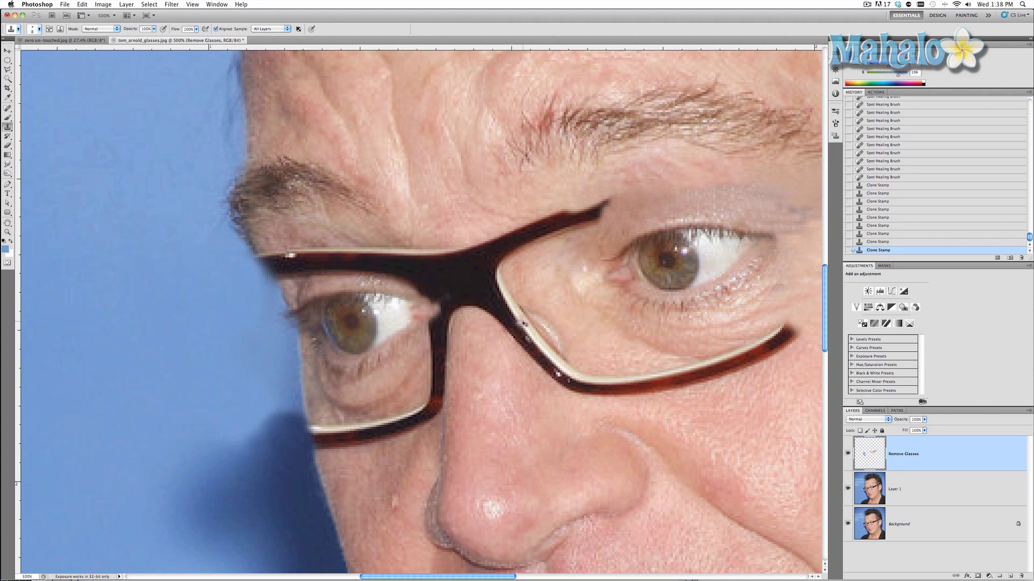
Step: Compare the portrait with and without the Remove Glasses layer to check the far eye's inner corner
key(super+0)
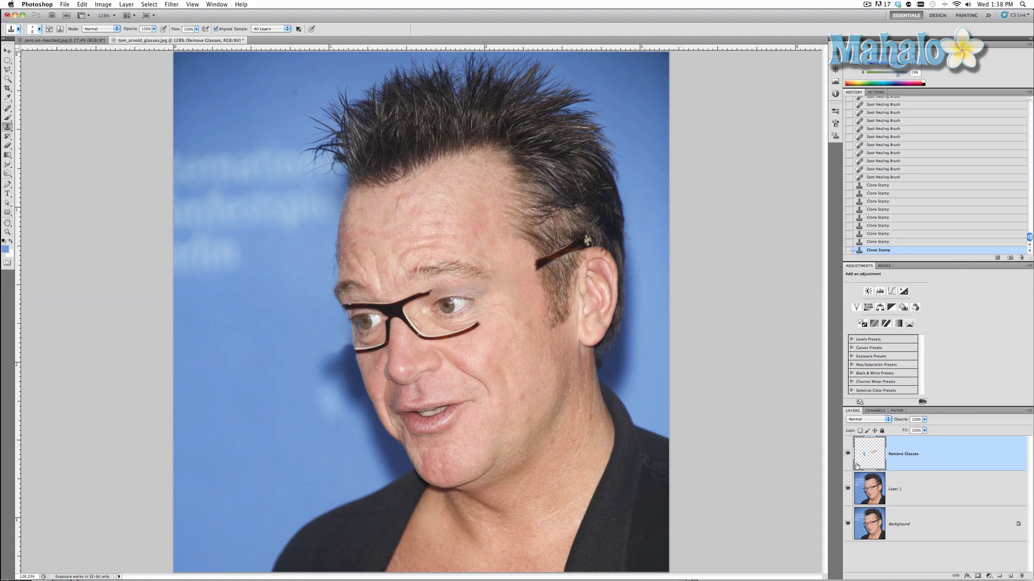
click(847, 453)
click(847, 454)
Step: Clone sideburn hair over the front part of the glasses temple arm, just behind its cut end at the hairline
scroll(553, 266, up, 5)
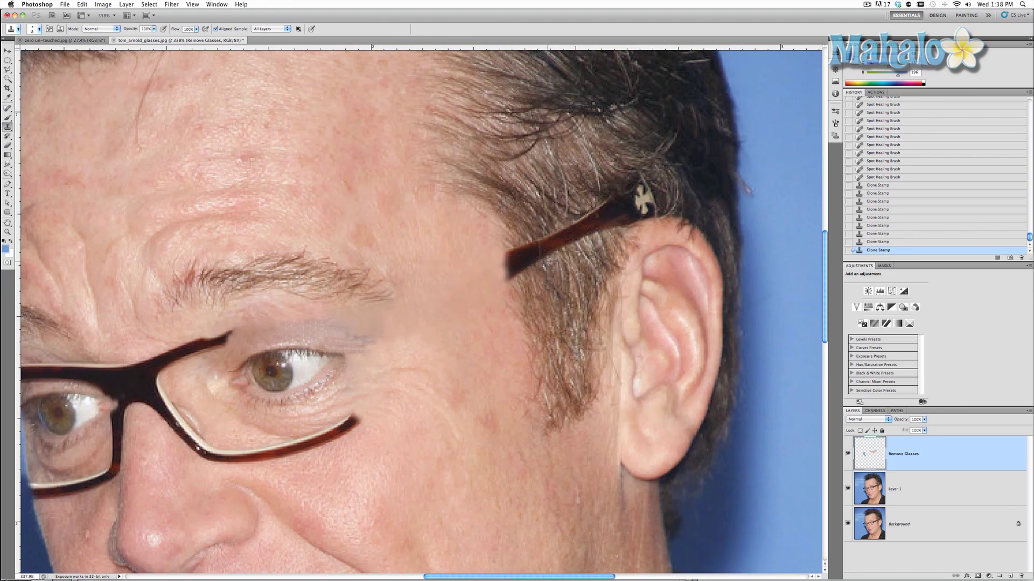
click(538, 251)
click(535, 249)
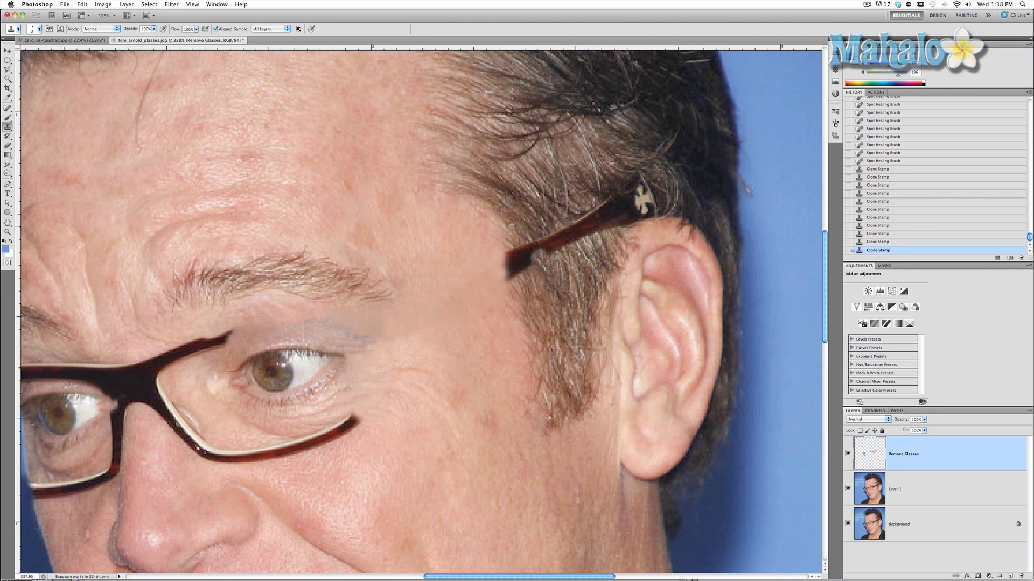
click(532, 231)
click(540, 245)
click(548, 251)
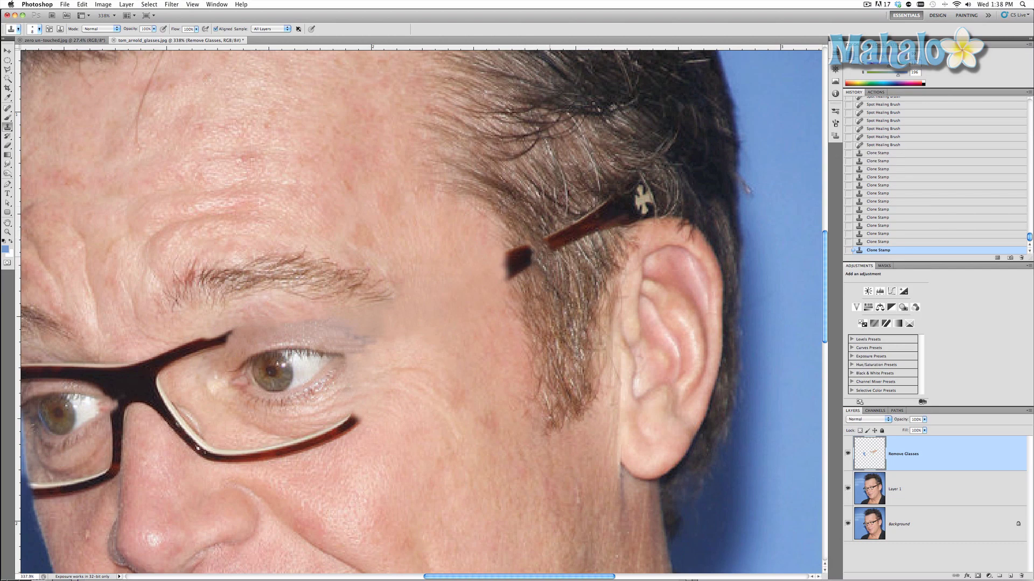
Step: Continue cloning nearby hair along the middle of the temple arm toward the ear, resampling the source above it
click(554, 247)
alt+click(541, 225)
click(554, 250)
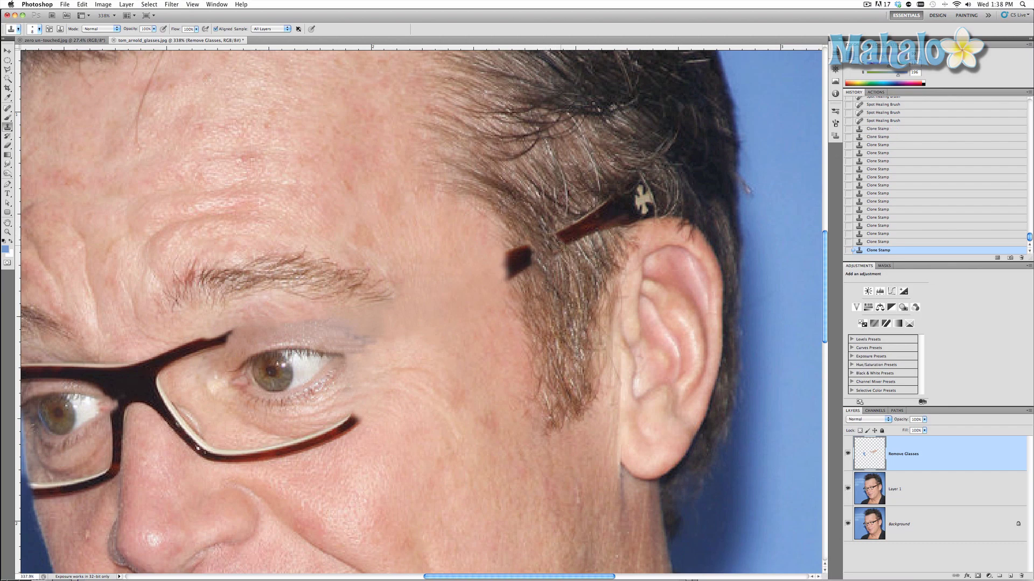
click(559, 243)
click(565, 243)
click(567, 236)
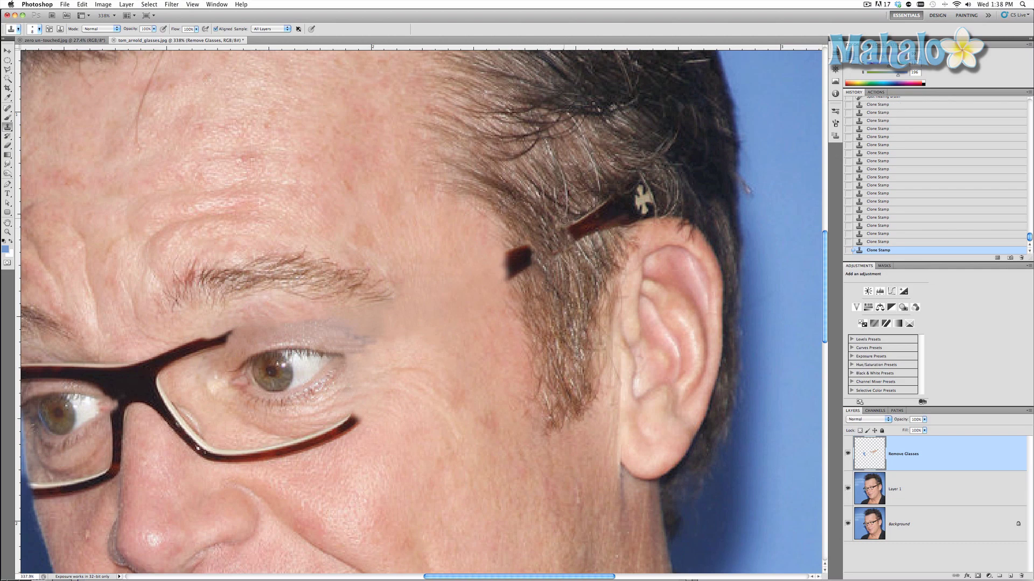
click(572, 235)
click(576, 235)
click(583, 230)
Step: Clone hair over the rest of the temple arm above the ear, including the cross emblem
scroll(572, 218, down, 1)
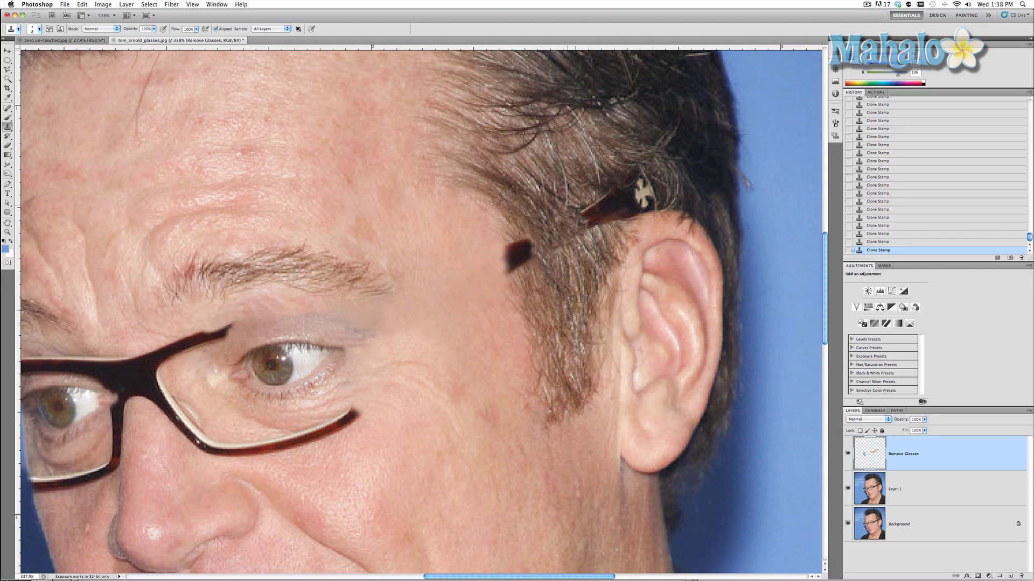
click(592, 215)
alt+click(578, 192)
mouse_move(596, 210)
mouse_down()
mouse_move(604, 233)
mouse_move(612, 192)
mouse_move(610, 216)
mouse_move(639, 182)
mouse_move(625, 192)
mouse_move(641, 202)
mouse_move(645, 176)
mouse_move(629, 183)
mouse_move(652, 183)
mouse_move(633, 209)
mouse_move(613, 214)
mouse_move(621, 211)
mouse_up()
click(600, 204)
scroll(644, 193, down, 1)
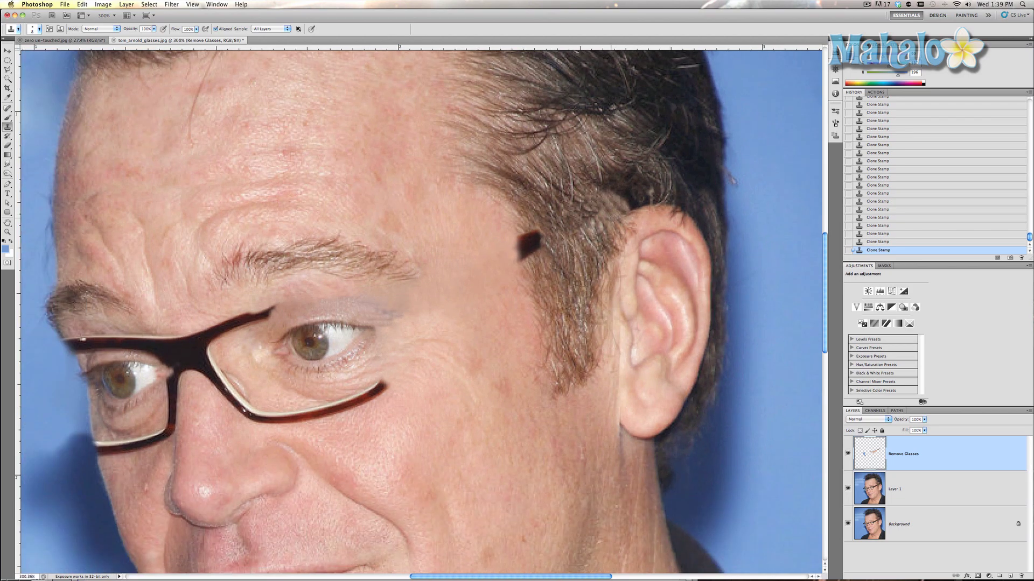
Step: Try cloning skin over the dark frame stub at the hairline, and step back through the history to undo those strokes
mouse_move(520, 236)
mouse_down()
mouse_move(516, 259)
mouse_move(512, 250)
mouse_move(537, 249)
mouse_up()
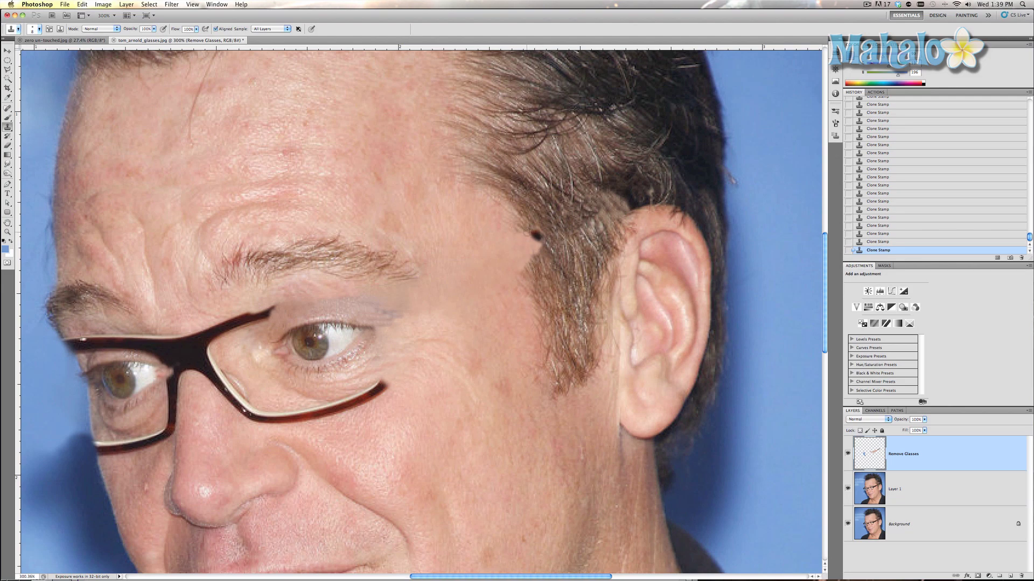
click(870, 242)
click(870, 234)
click(874, 225)
click(873, 217)
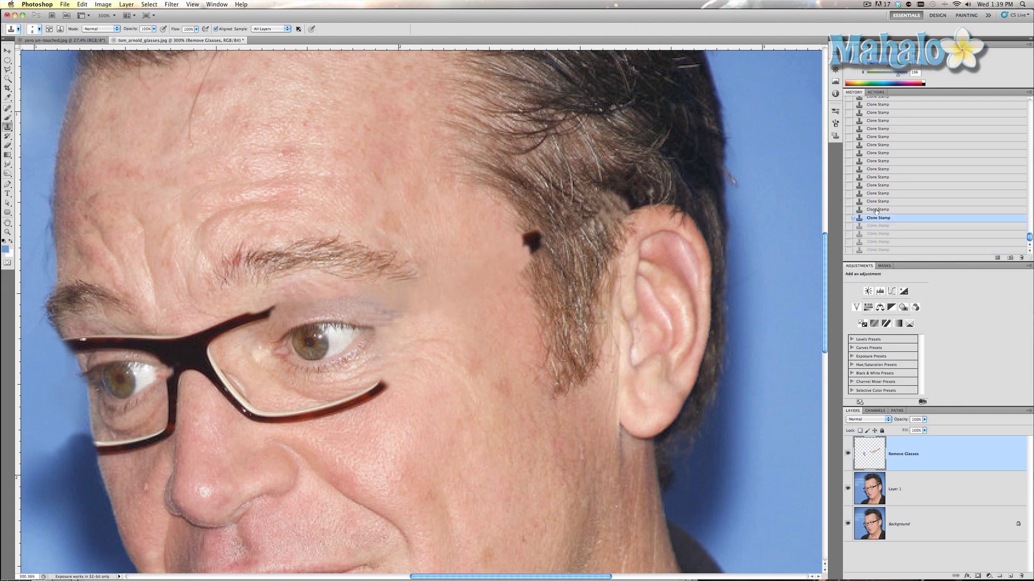
click(874, 209)
click(874, 201)
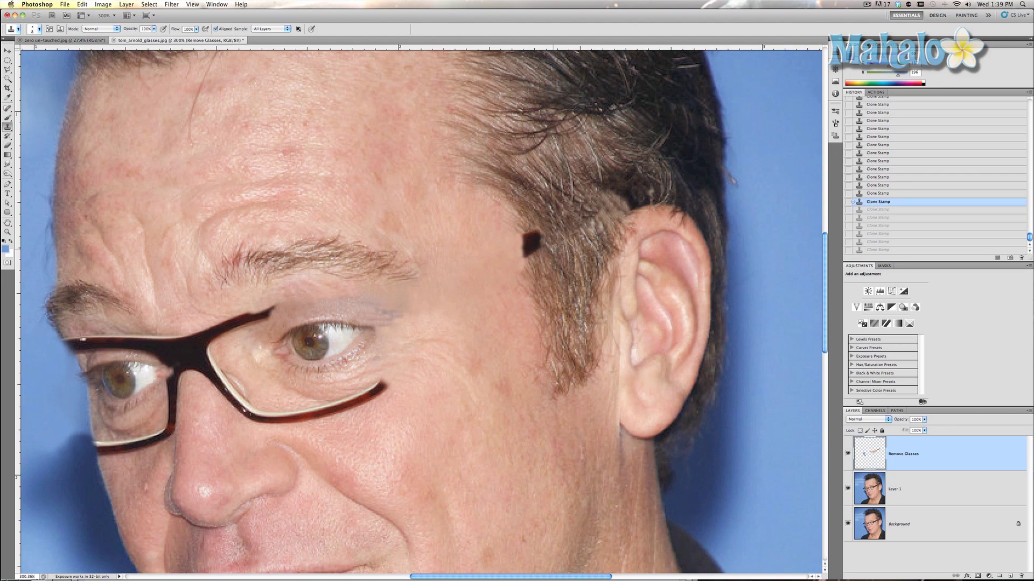
Step: Clone hair and hairline edge over the remaining dark frame stub at the temple, sampling from above and beside it
click(540, 237)
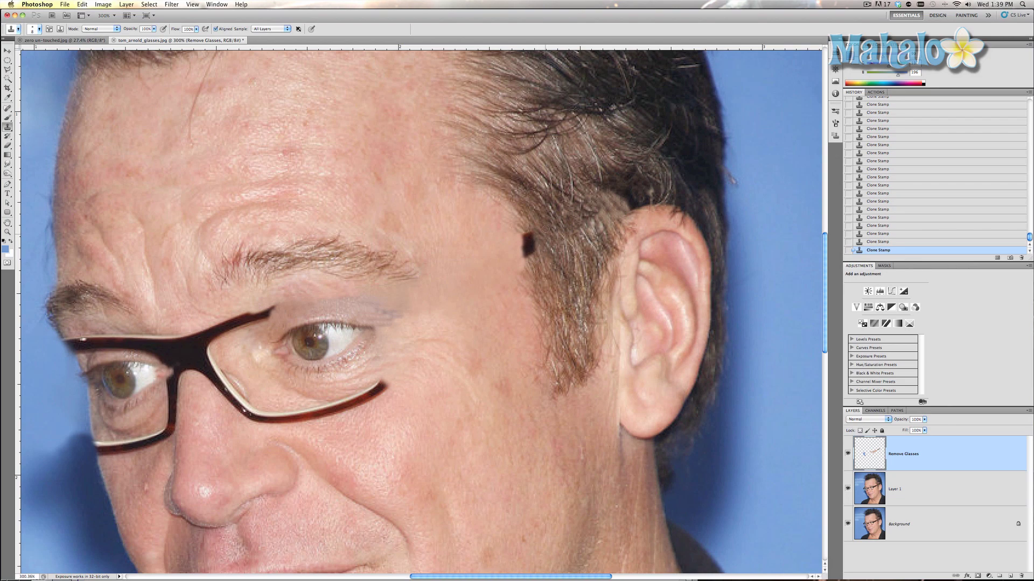
alt+click(531, 223)
drag(532, 233, 526, 260)
alt+click(543, 259)
click(527, 240)
Step: Blend the cloned hairline and the hair above the ear with the Spot Healing Brush, and fit the whole portrait in view
click(8, 109)
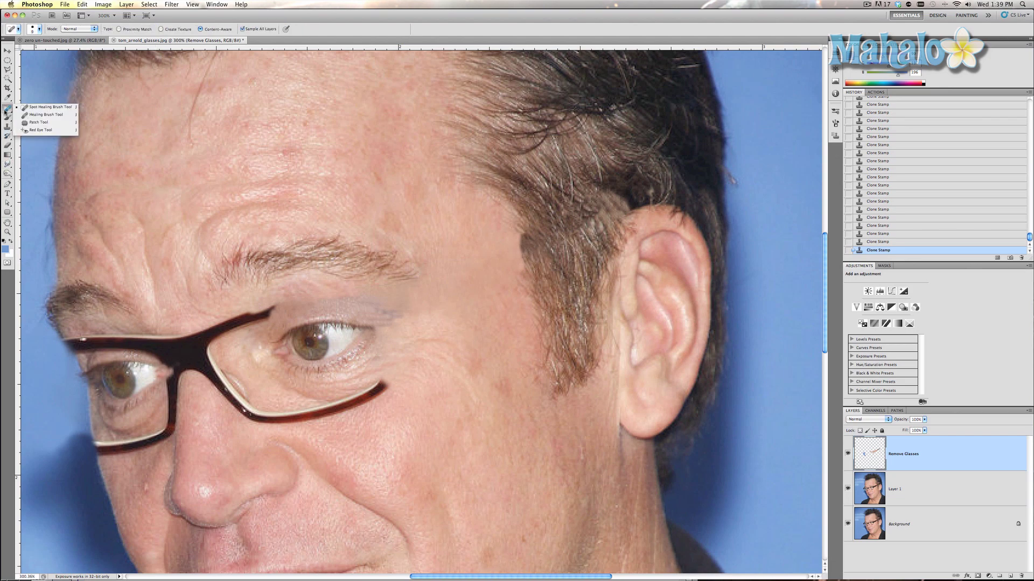
click(18, 109)
mouse_move(514, 245)
mouse_down()
mouse_move(531, 241)
mouse_move(544, 266)
mouse_up()
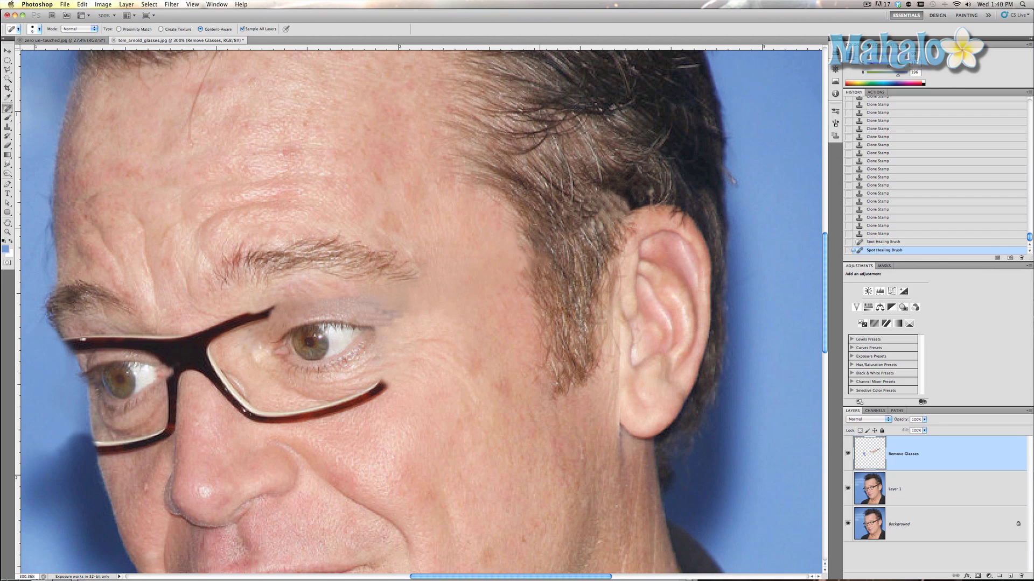
mouse_move(532, 229)
mouse_down()
mouse_move(556, 255)
mouse_move(601, 200)
mouse_up()
drag(618, 218, 589, 180)
drag(609, 228, 584, 205)
drag(591, 243, 576, 220)
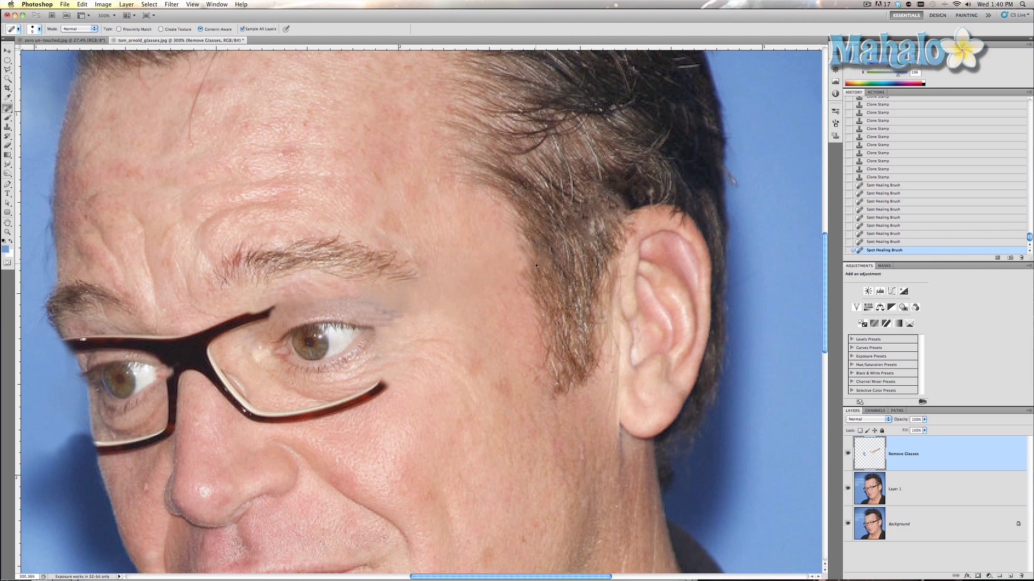
key(super+0)
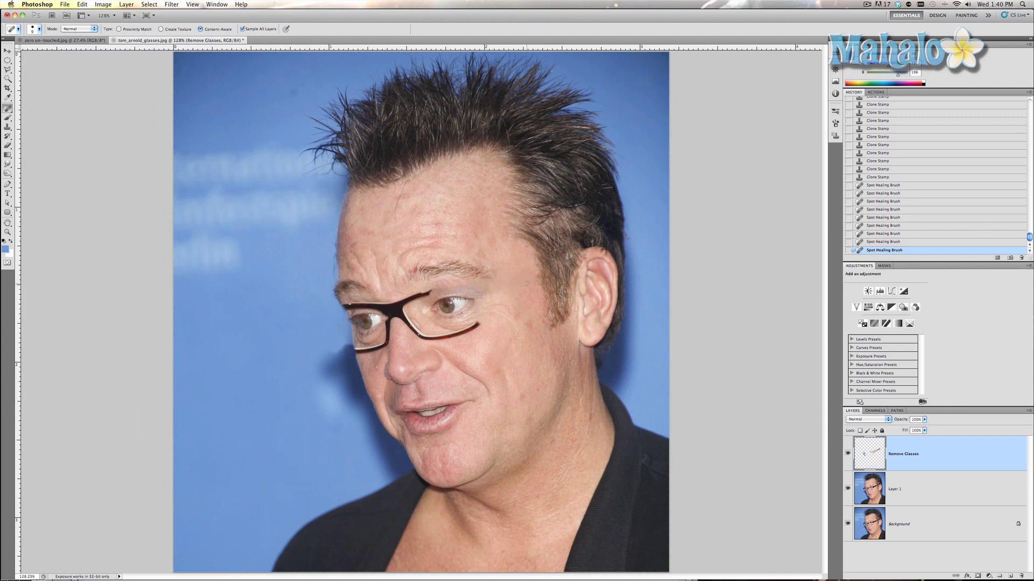